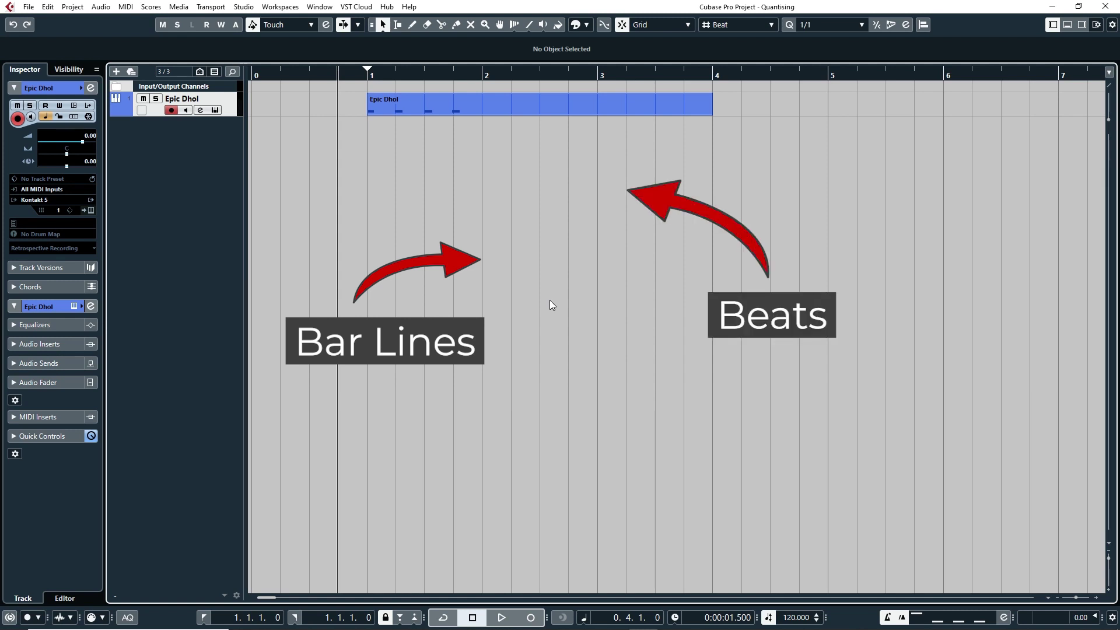
Open the Epic Dhol part in the Key Editor and place the project cursor just before bar 1
double_click(450, 105)
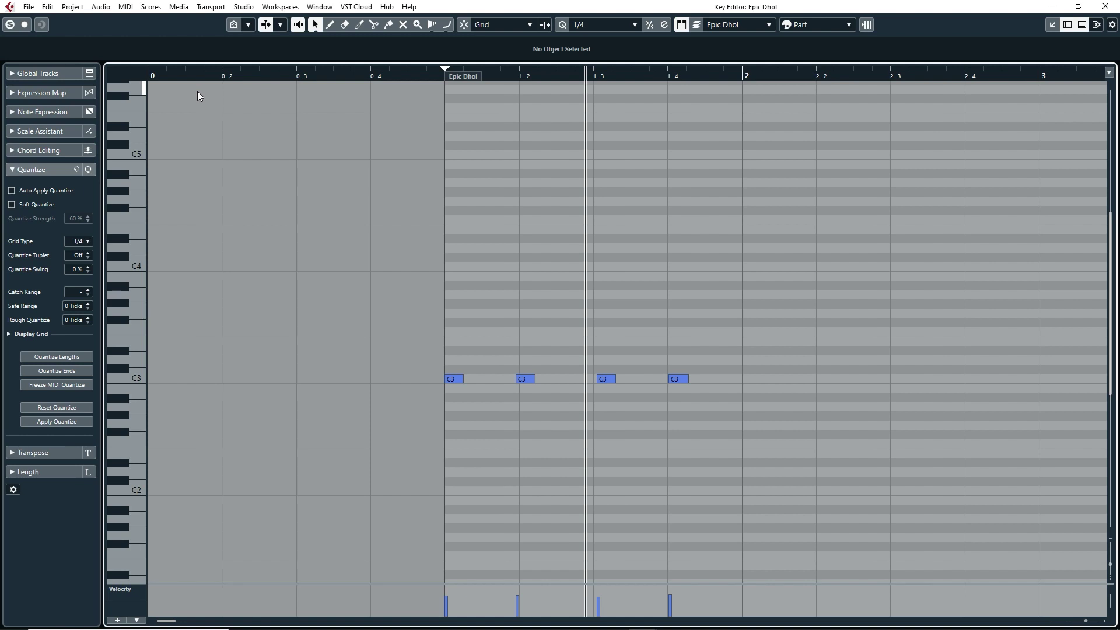
key(h)
key(h)
key(h)
key(h)
key(h)
key(h)
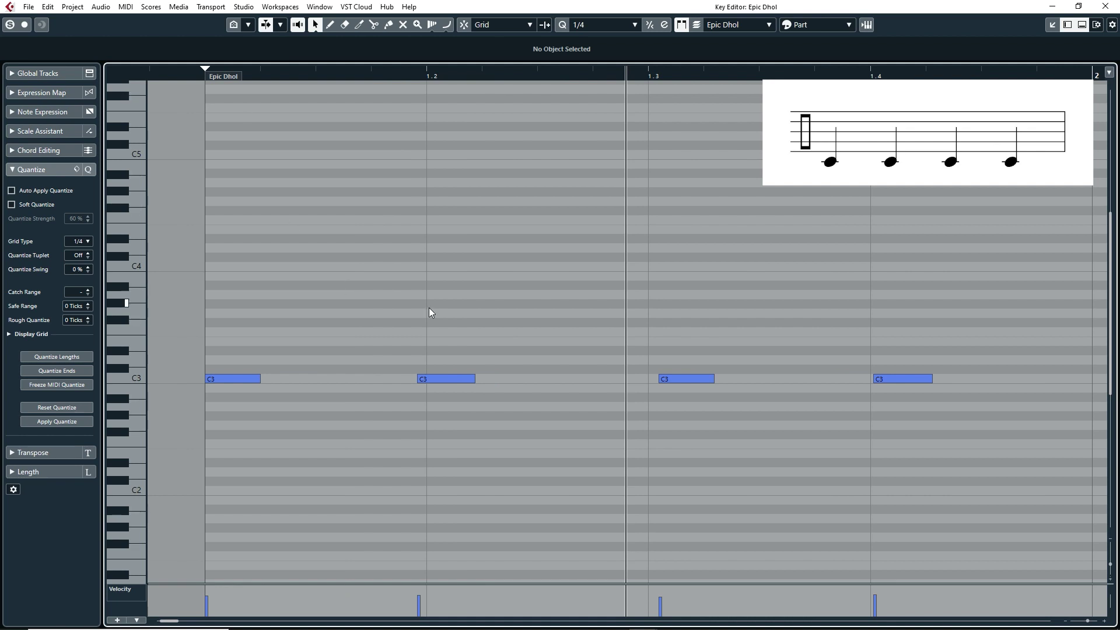
click(195, 66)
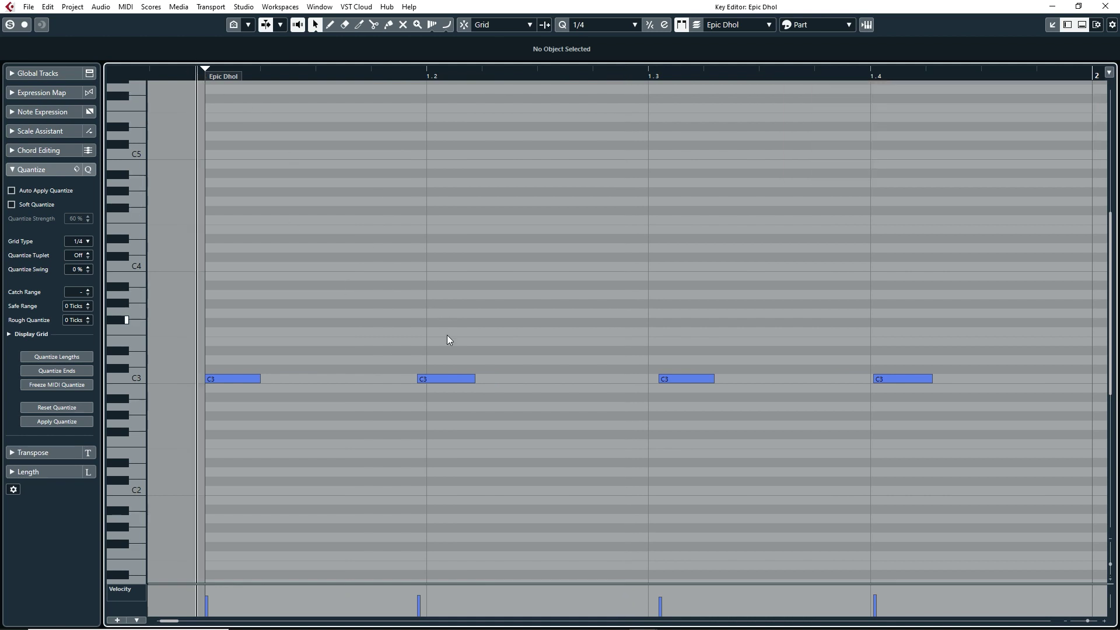
Select the second and third C3 notes of bar 1 in turn to check their timing against the grid lines
drag(393, 308, 470, 423)
drag(623, 297, 740, 431)
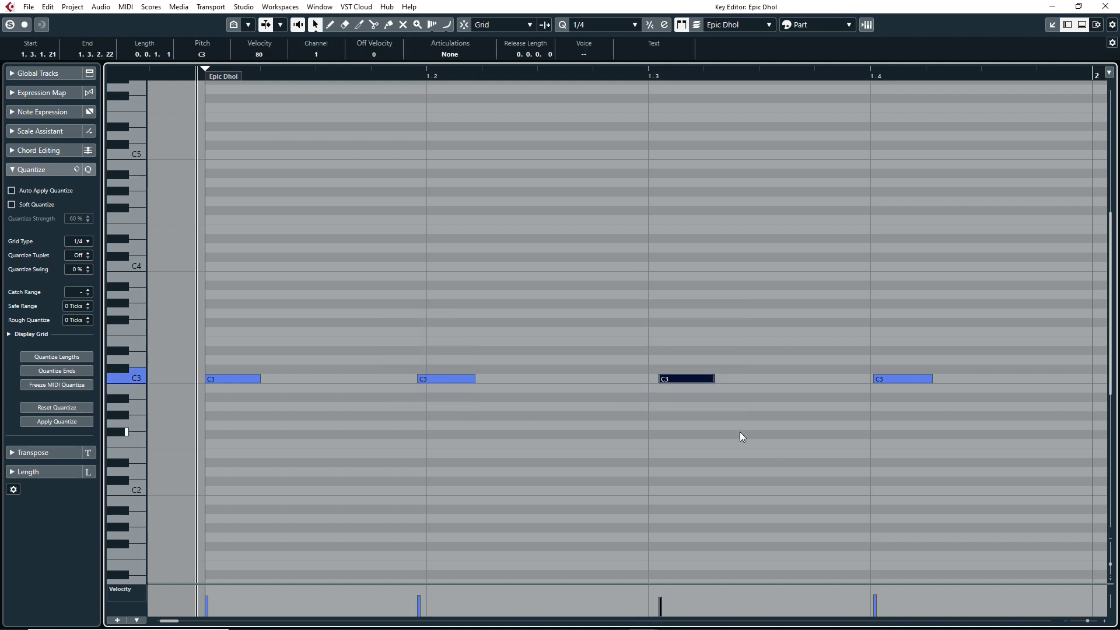
click(769, 447)
Quantize the four C3 notes in bar 1 to the 1/4 grid and play them back
key(g)
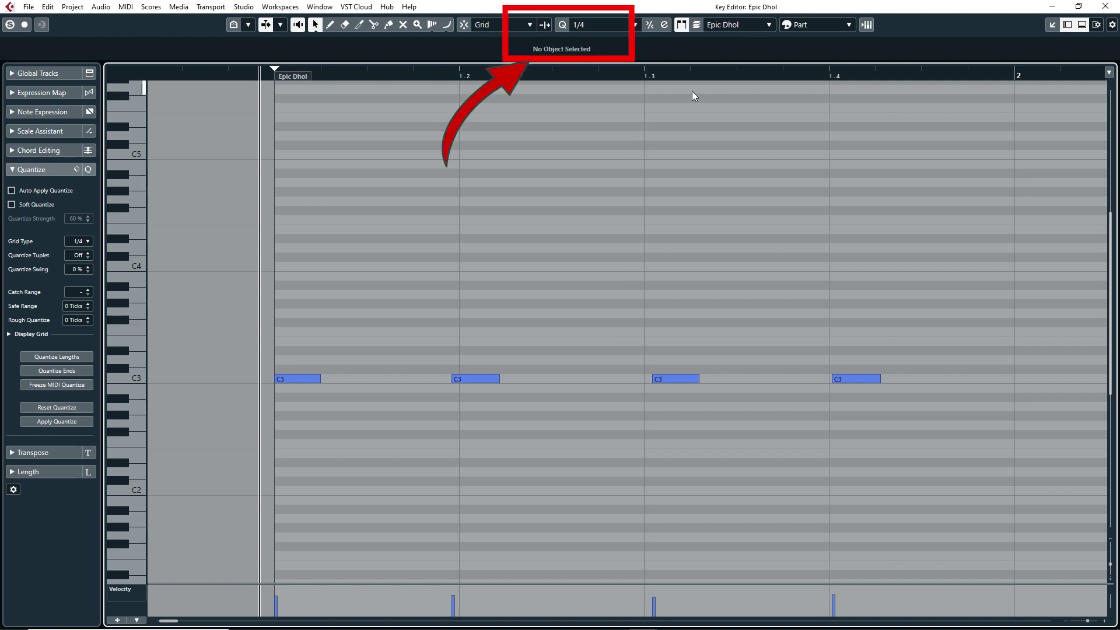
click(565, 27)
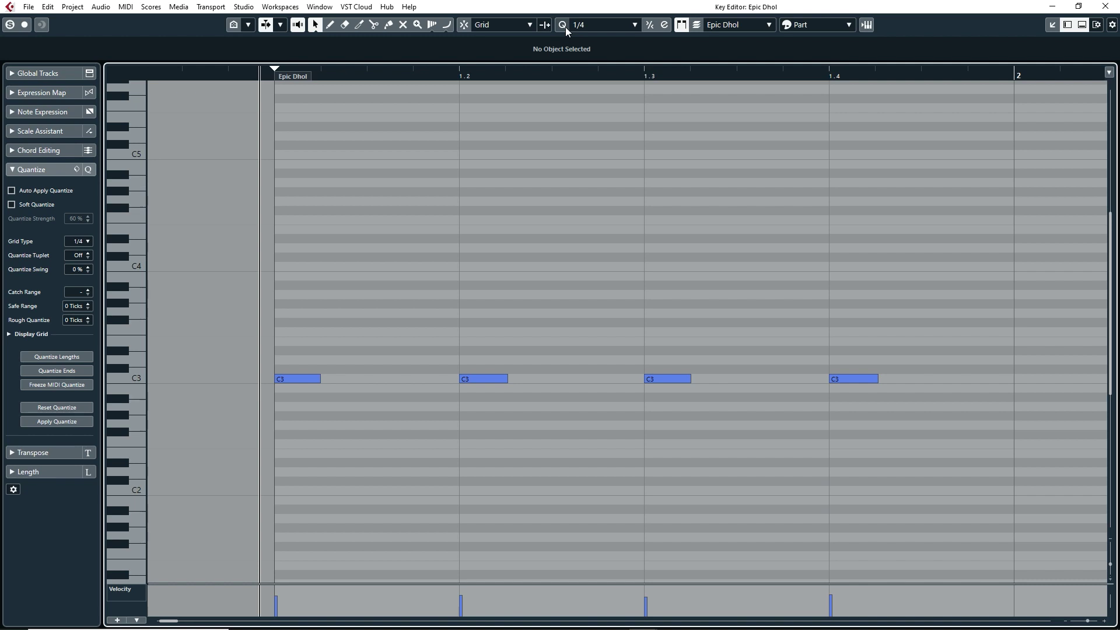
key(space)
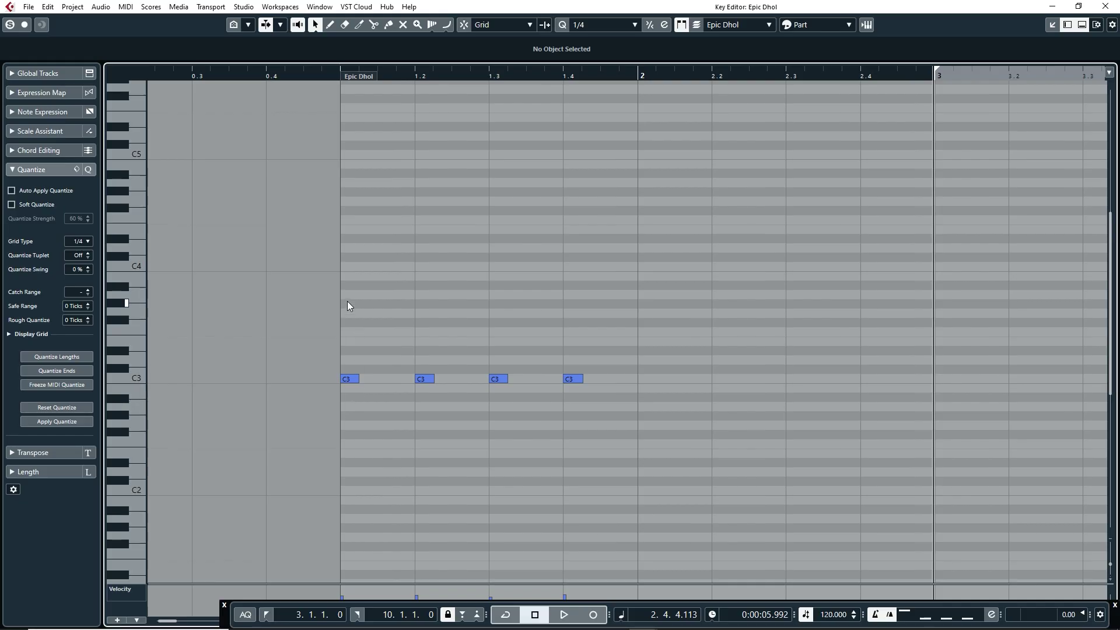
Go to the empty area around bar 3 and set the quantize preset to 1/8
scroll(472, 341, right, 3)
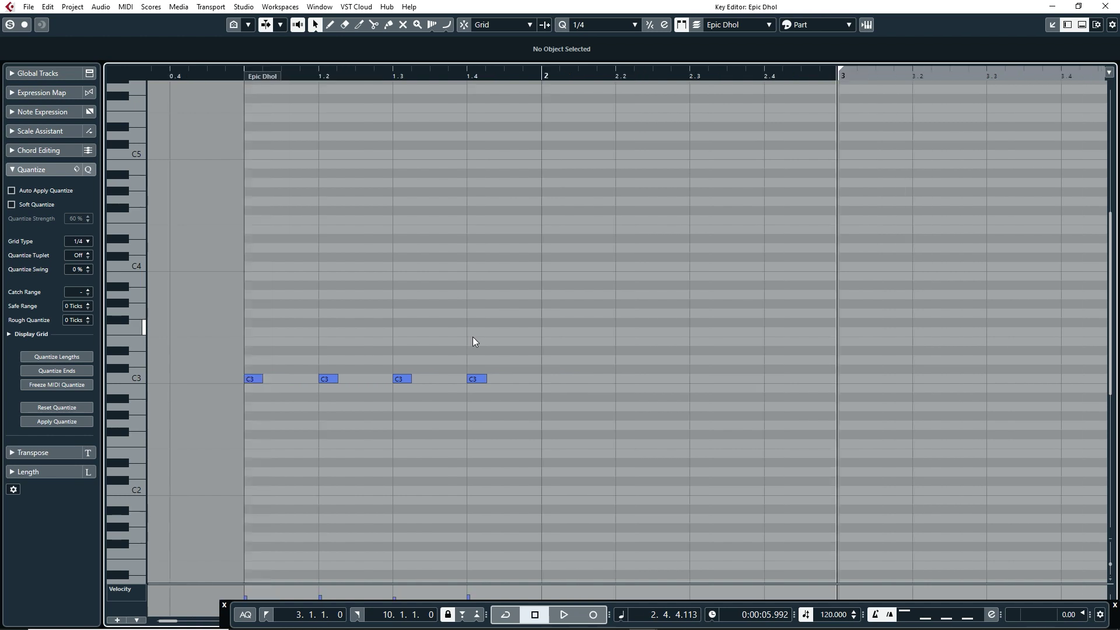
scroll(472, 341, right, 9)
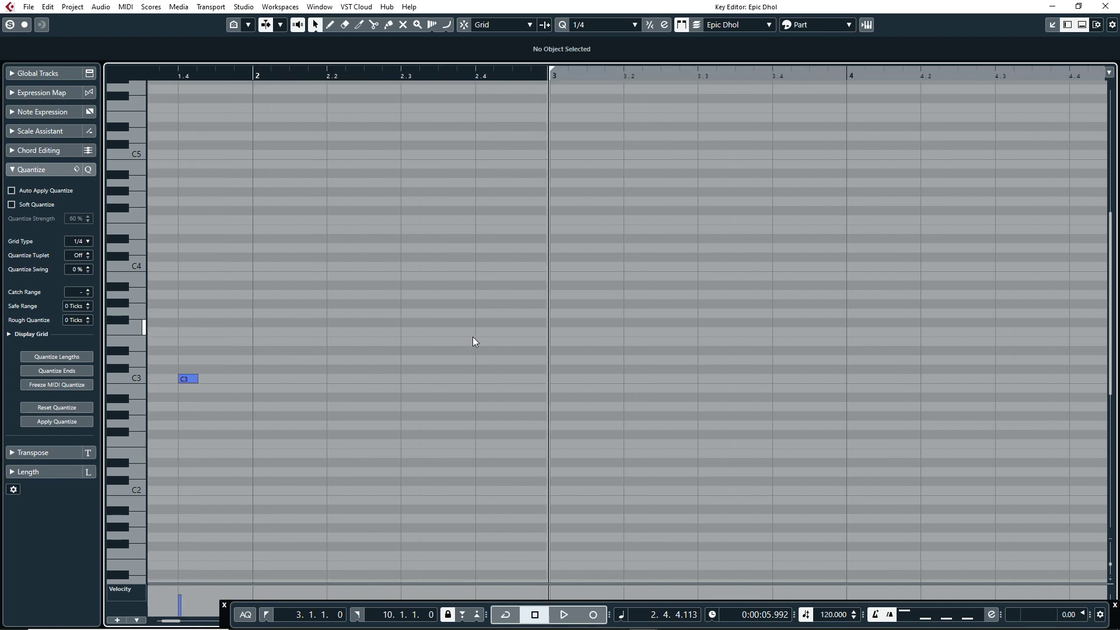
scroll(472, 341, right, 3)
click(623, 26)
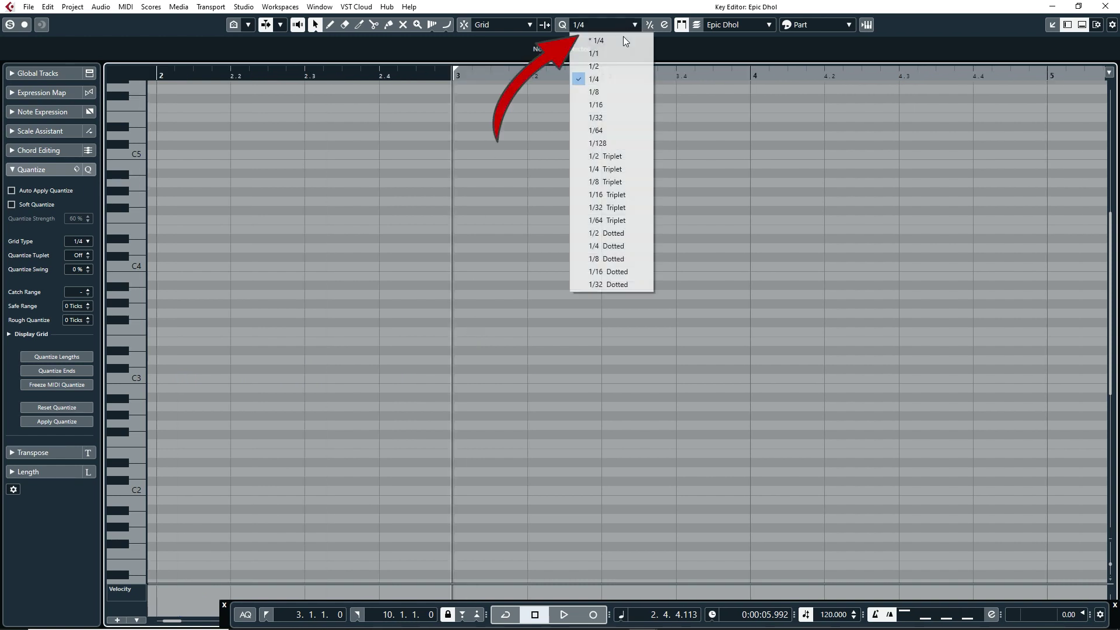
click(621, 92)
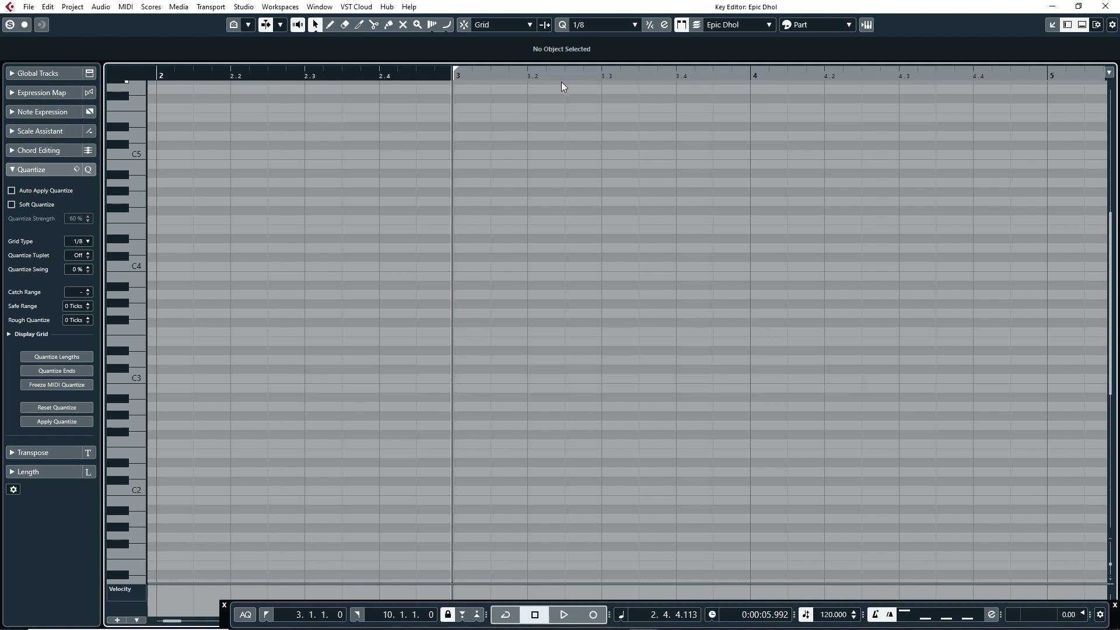
Record a drum pattern of quarter and eighth notes on C3, starting at bar 3
click(434, 76)
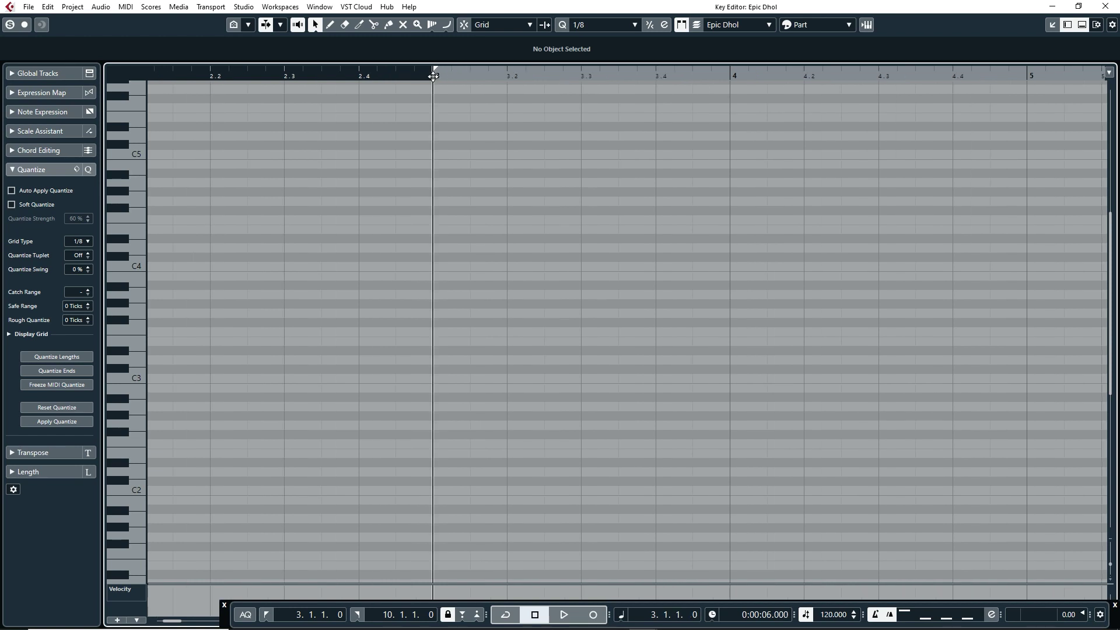
key(KP_Multiply)
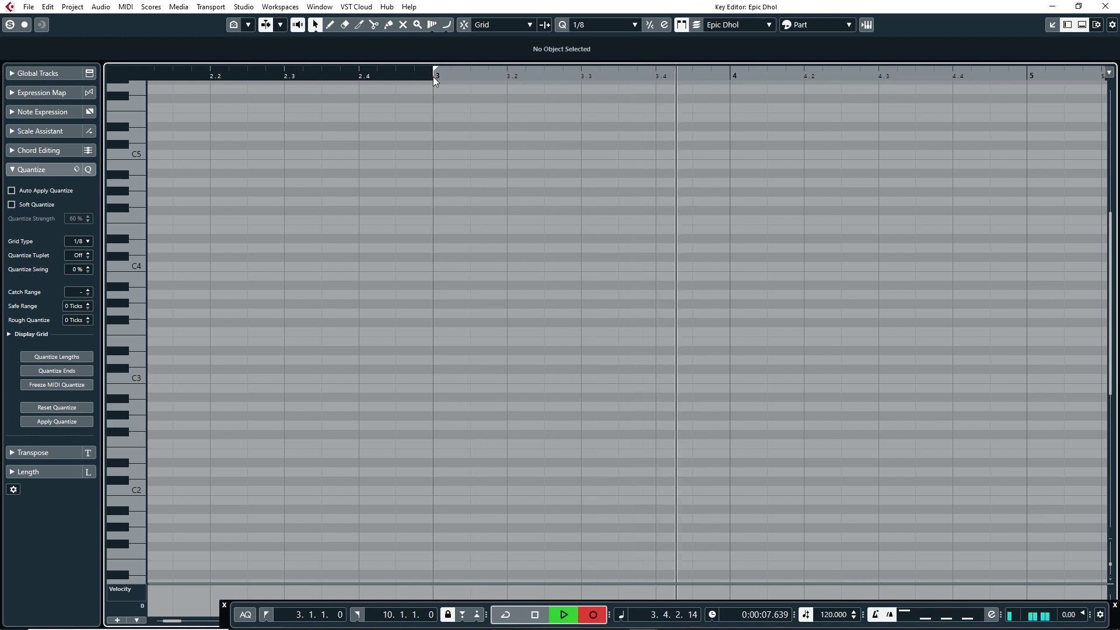
key(space)
Place the cursor just before bar 3 and quantize the recorded C3 notes to the 1/8 grid
click(534, 74)
drag(534, 75, 391, 75)
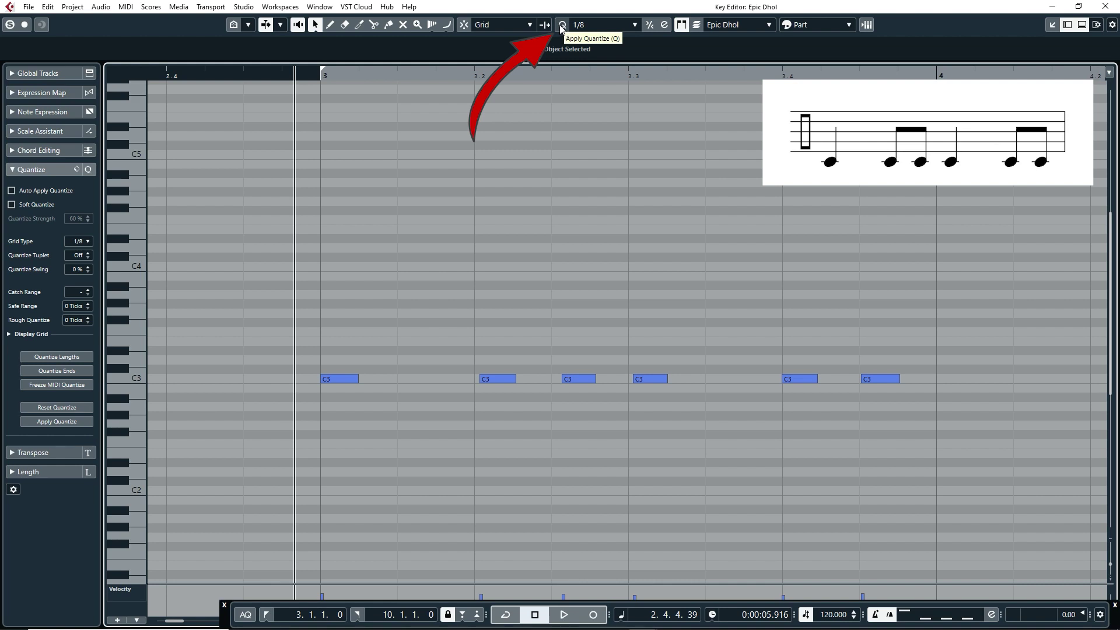
click(560, 25)
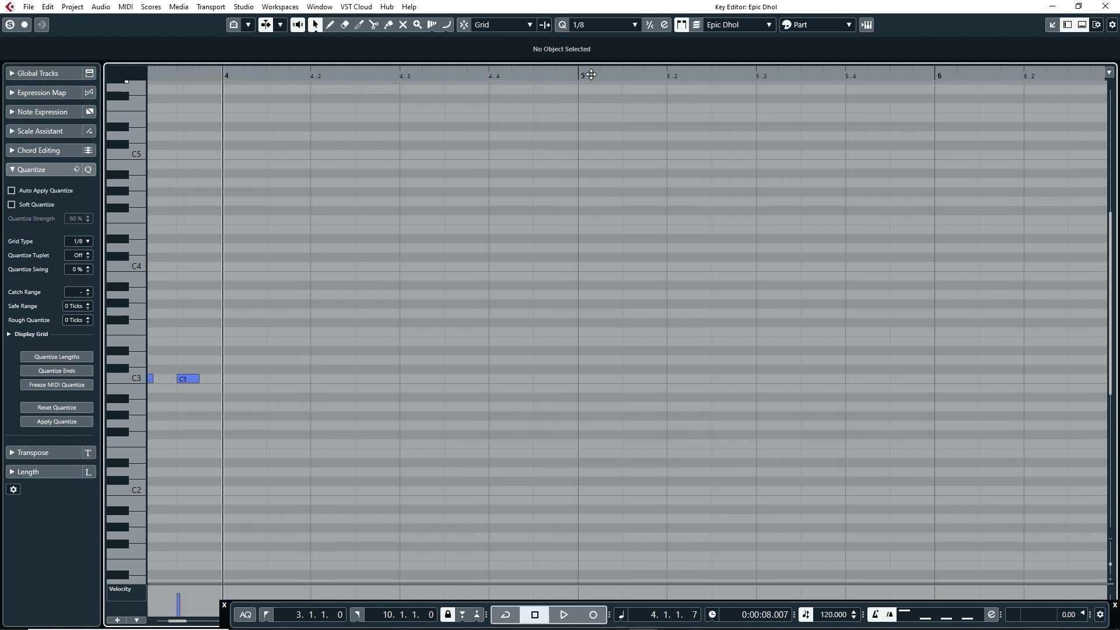
Record a C3 drum pattern with sixteenth notes, starting at bar 5
click(578, 102)
scroll(572, 218, right, 3)
click(487, 78)
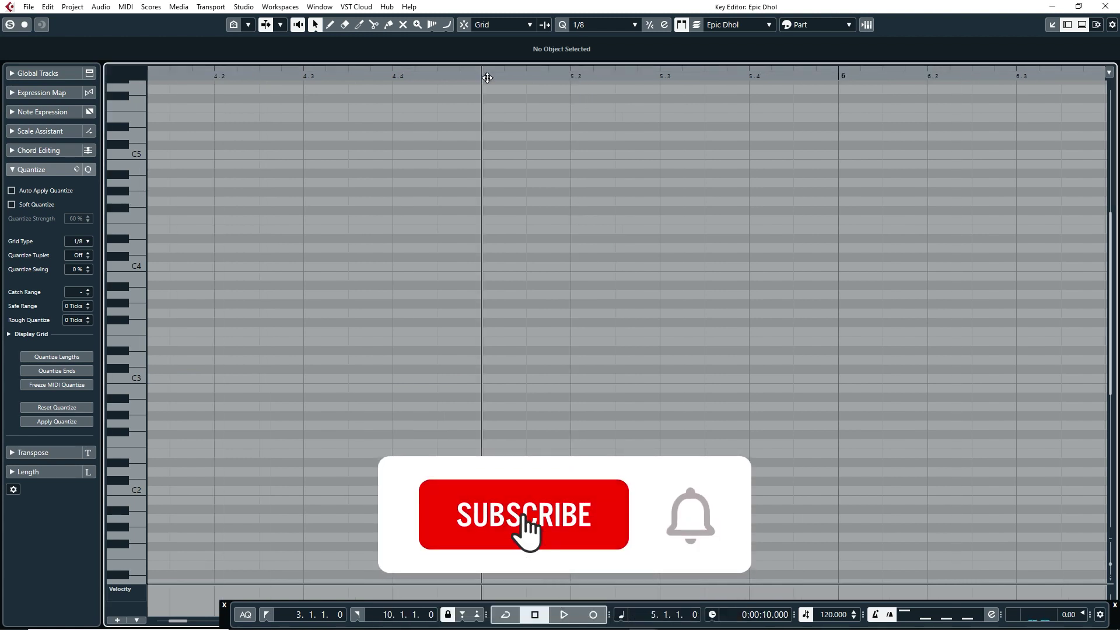
key(KP_Multiply)
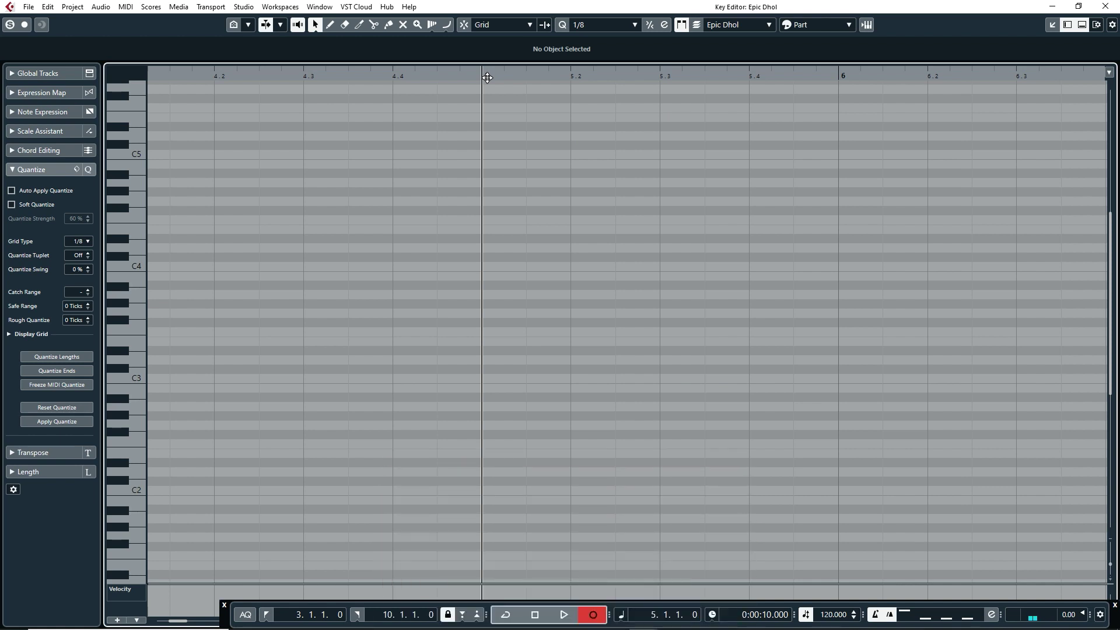
key(space)
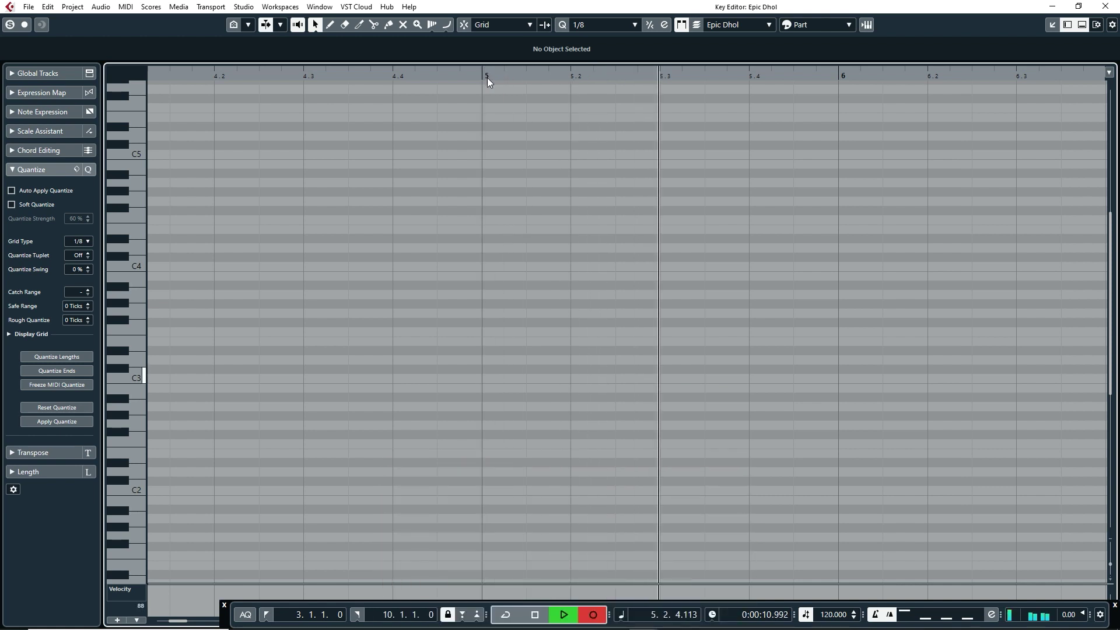
key(space)
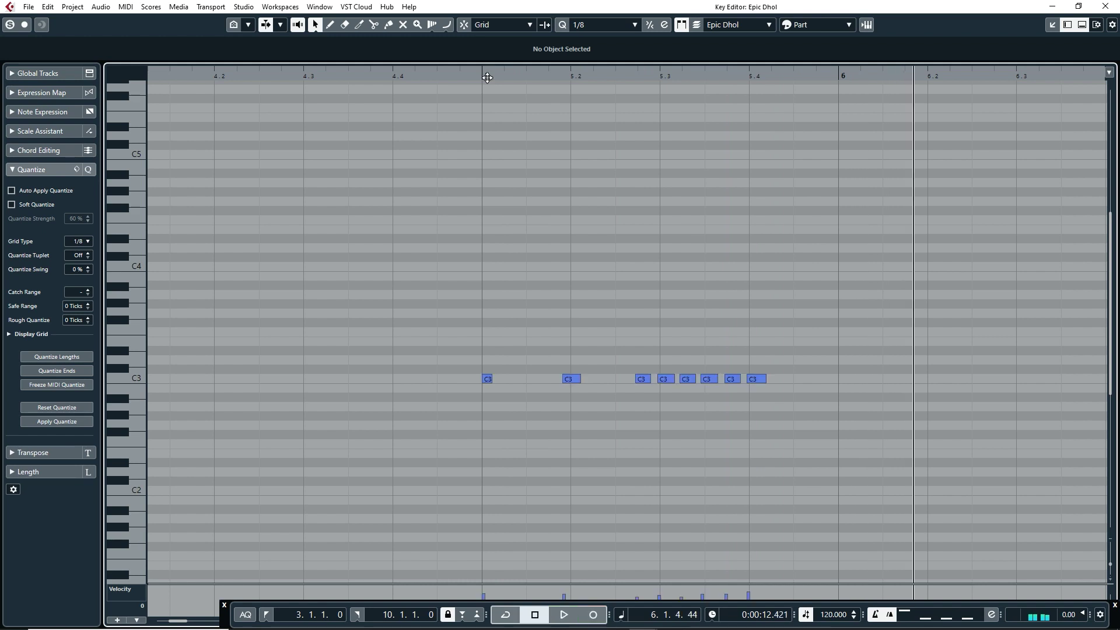
Place the cursor just before bar 5 and set the quantize preset to 1/16
click(618, 76)
scroll(617, 76, up, 3)
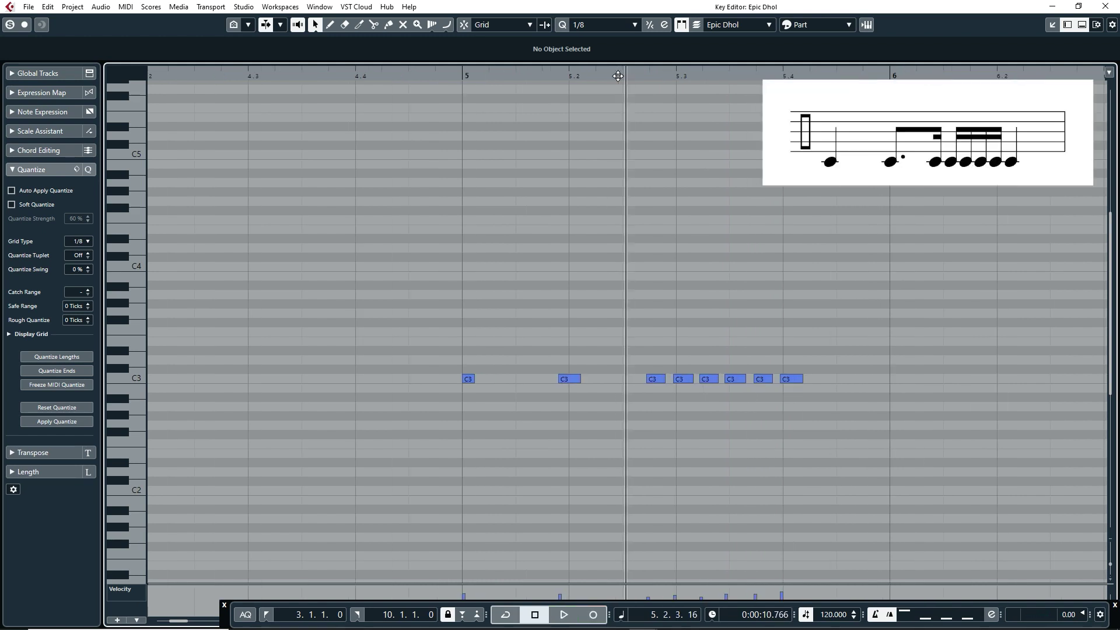
click(376, 74)
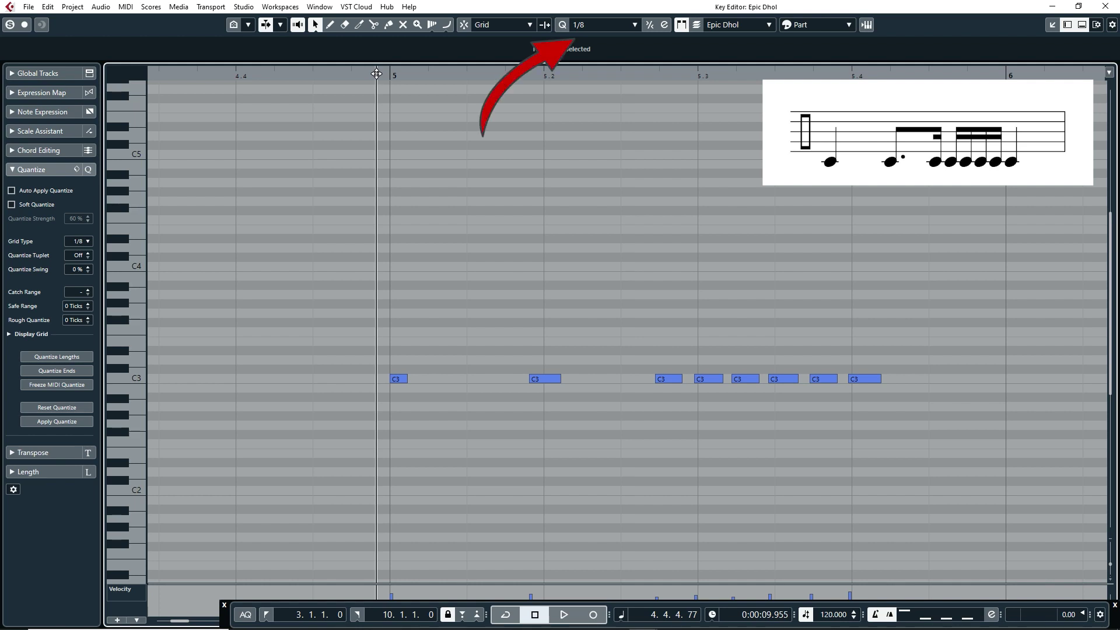
click(603, 24)
click(617, 102)
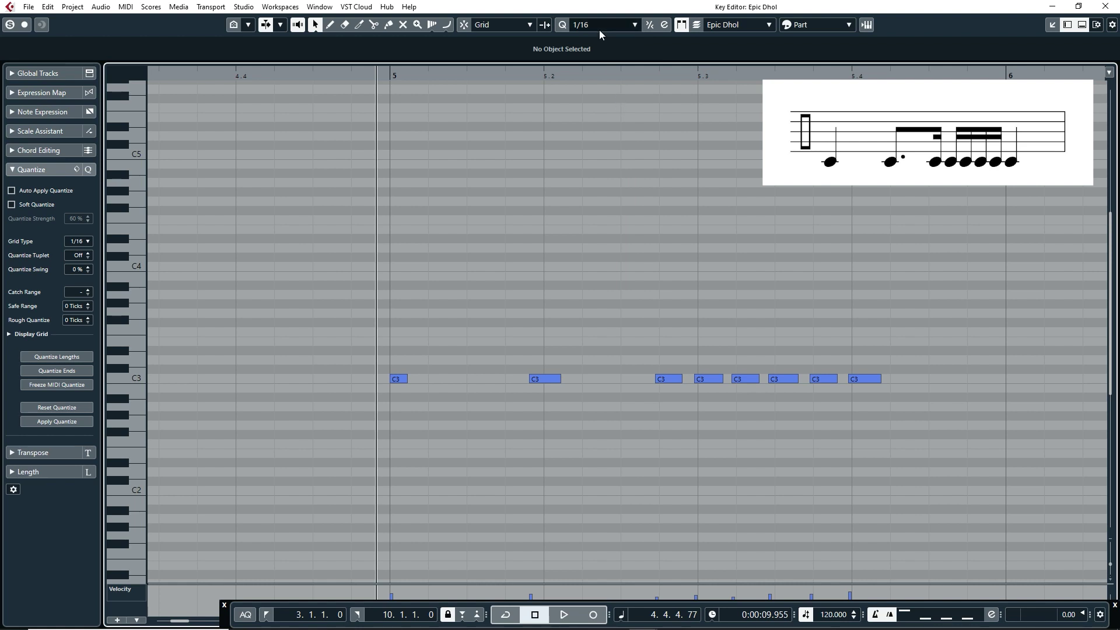
Quantize the C3 notes in bar 5 to the 1/16 grid and play them back
click(563, 27)
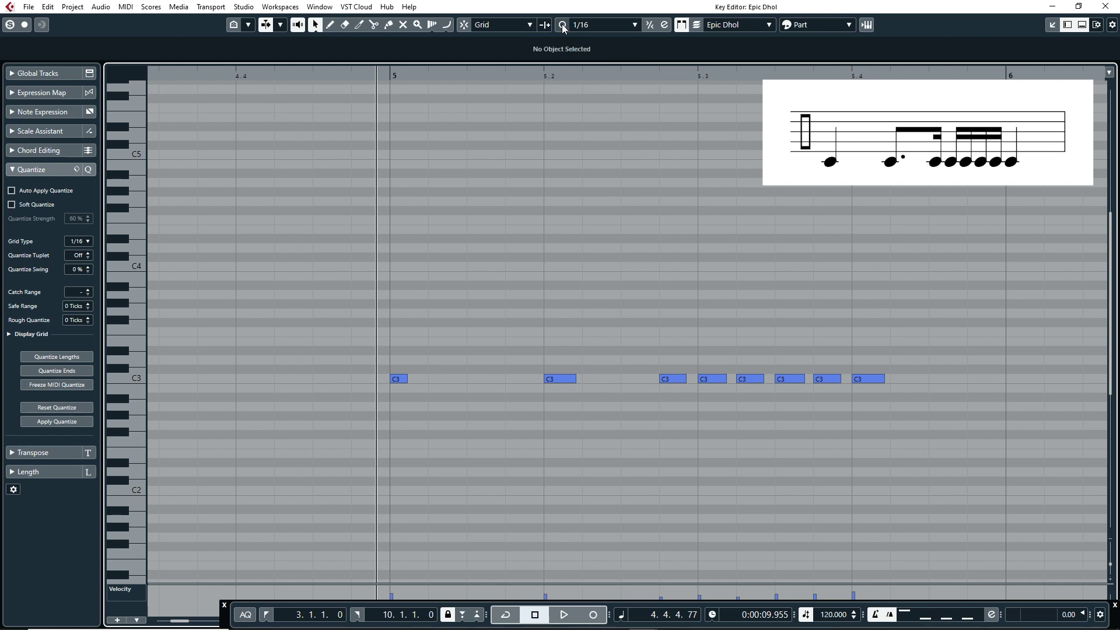
key(space)
key(space)
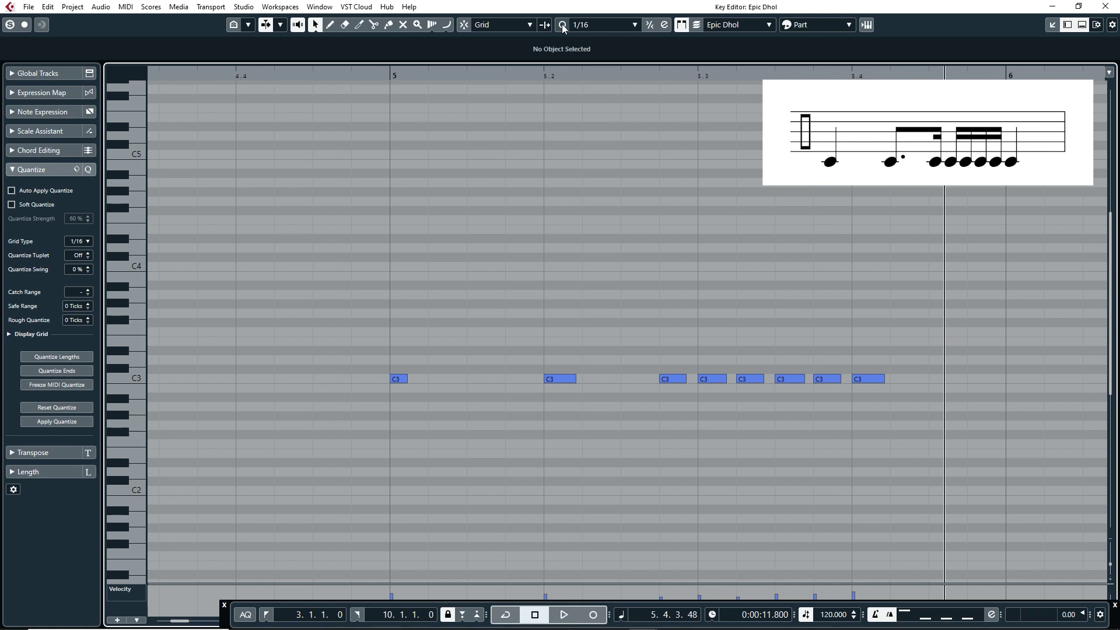
Set the quantize preset to 1/8 and quantize the bar 5 notes with it
click(595, 27)
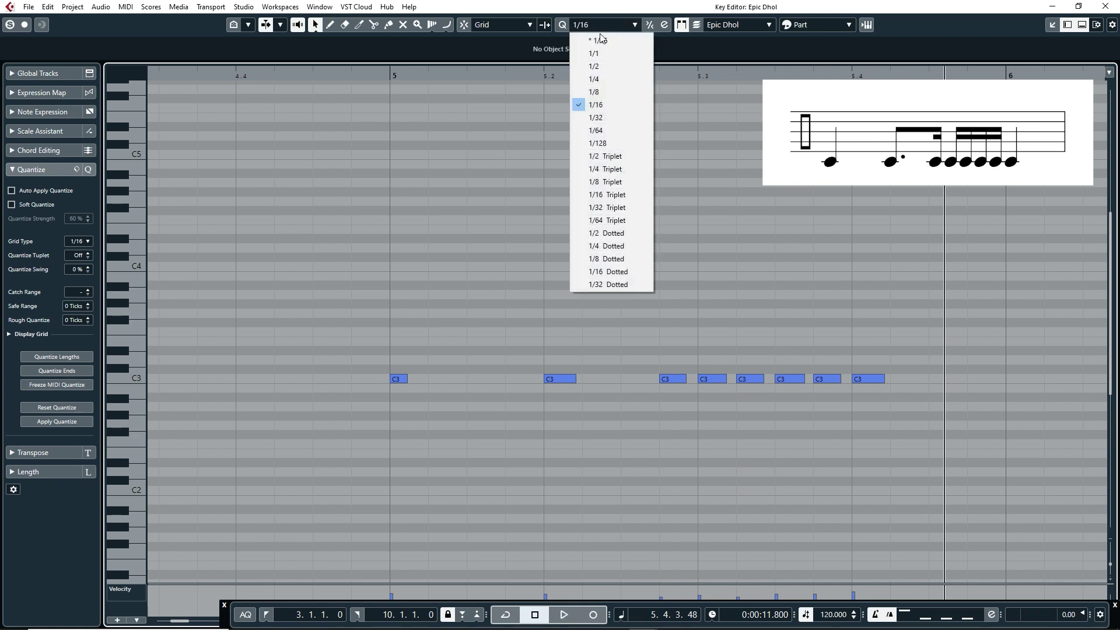
click(620, 91)
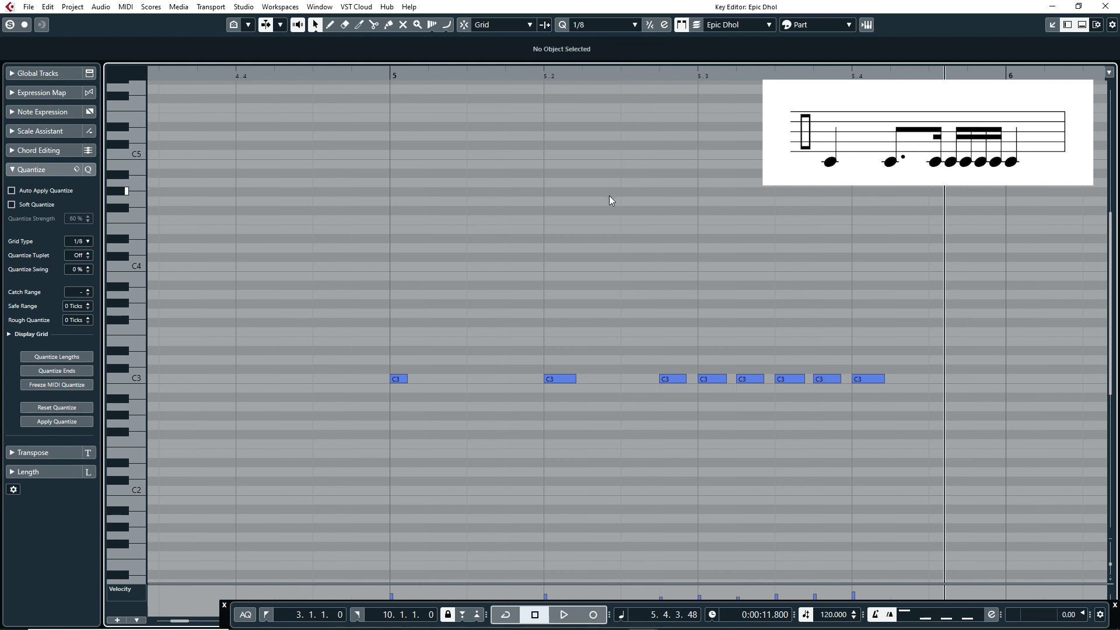
key(q)
Play back the bar 5 pattern with its 1/8 quantize from just before the bar
click(384, 75)
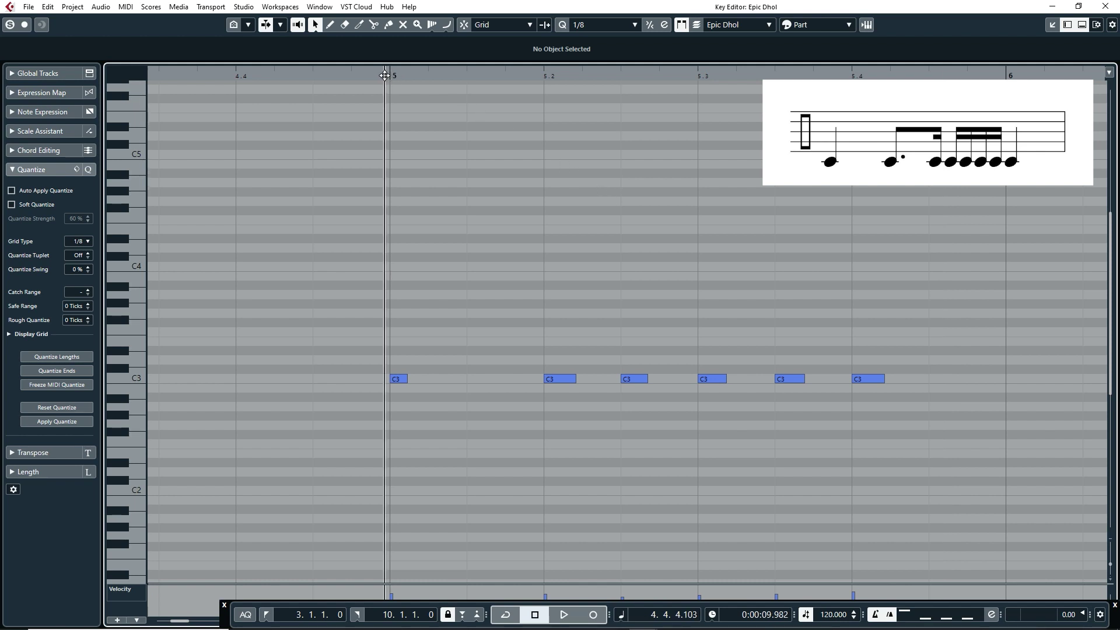
key(space)
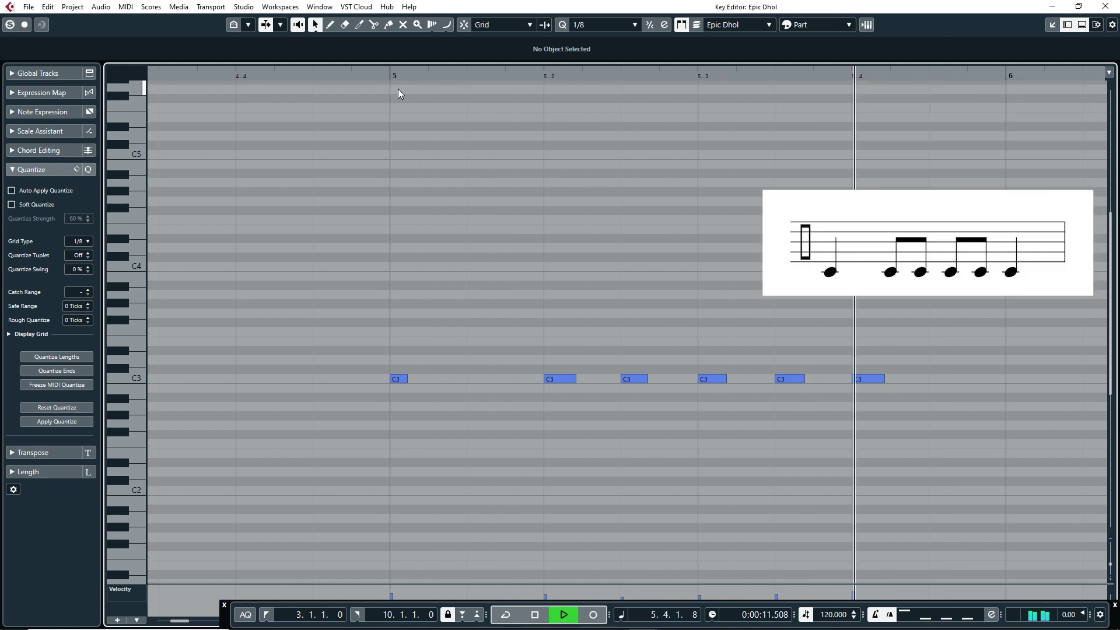
key(space)
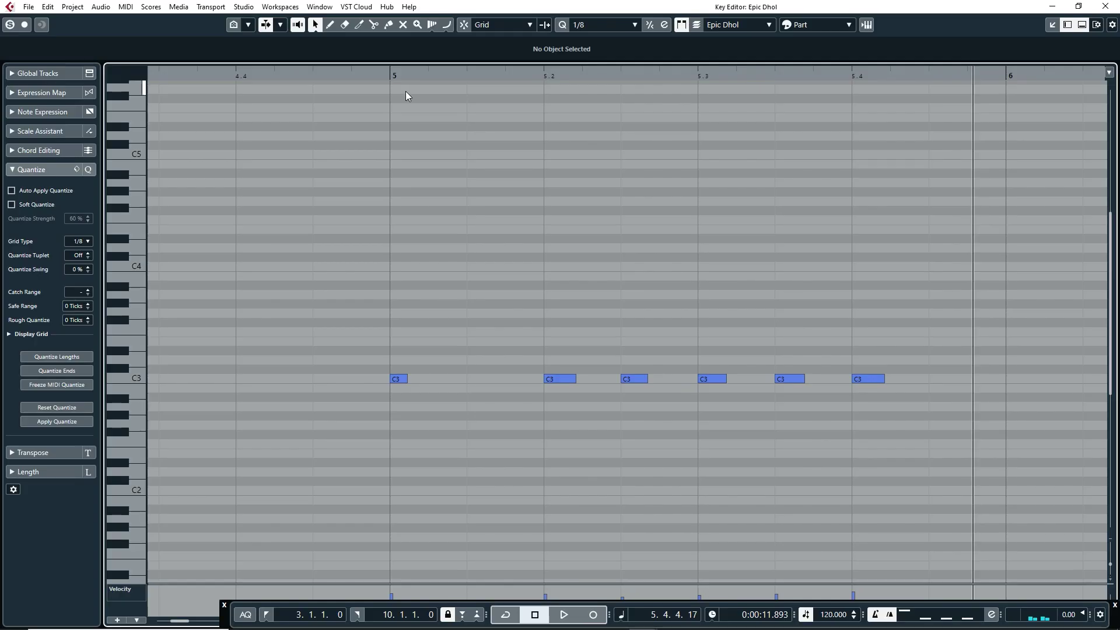
Undo the 1/8 quantize on the bar 5 notes
click(51, 9)
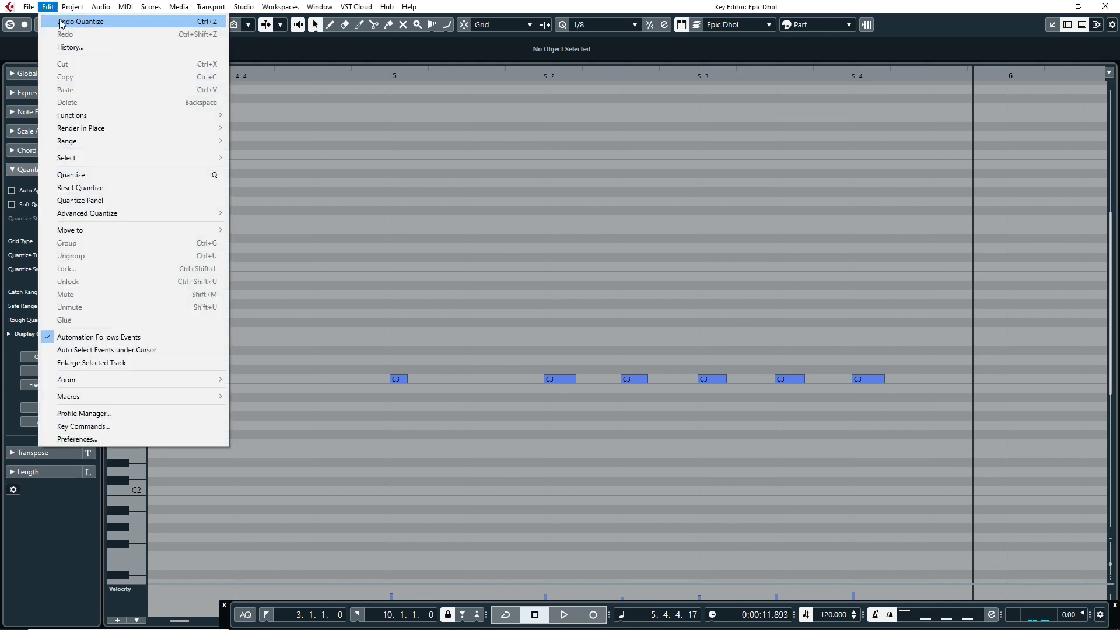